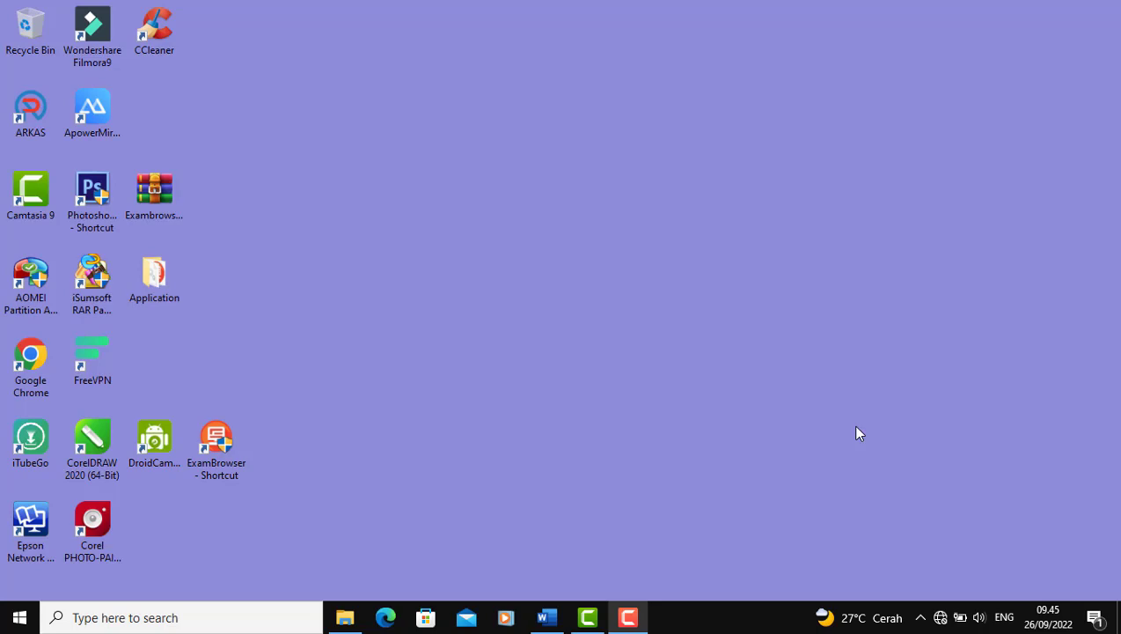
Step: Switch to the Word document soal_matematika_mid_semester_22 and enter "Penyelesaian dari persamaan" as the start of question 3
click(547, 620)
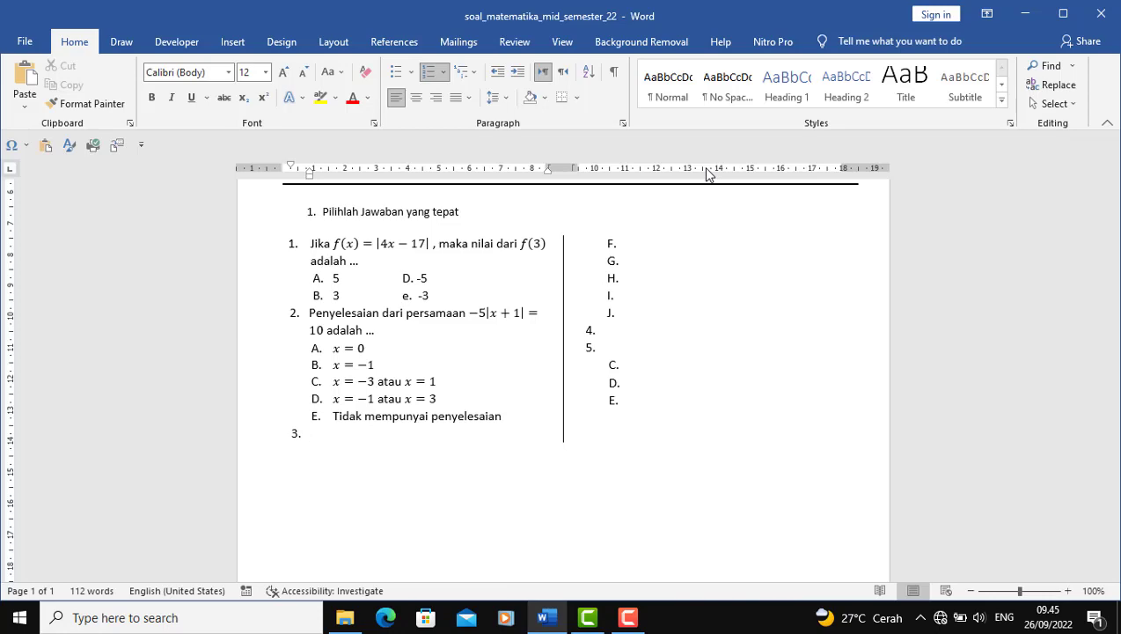
text(P)
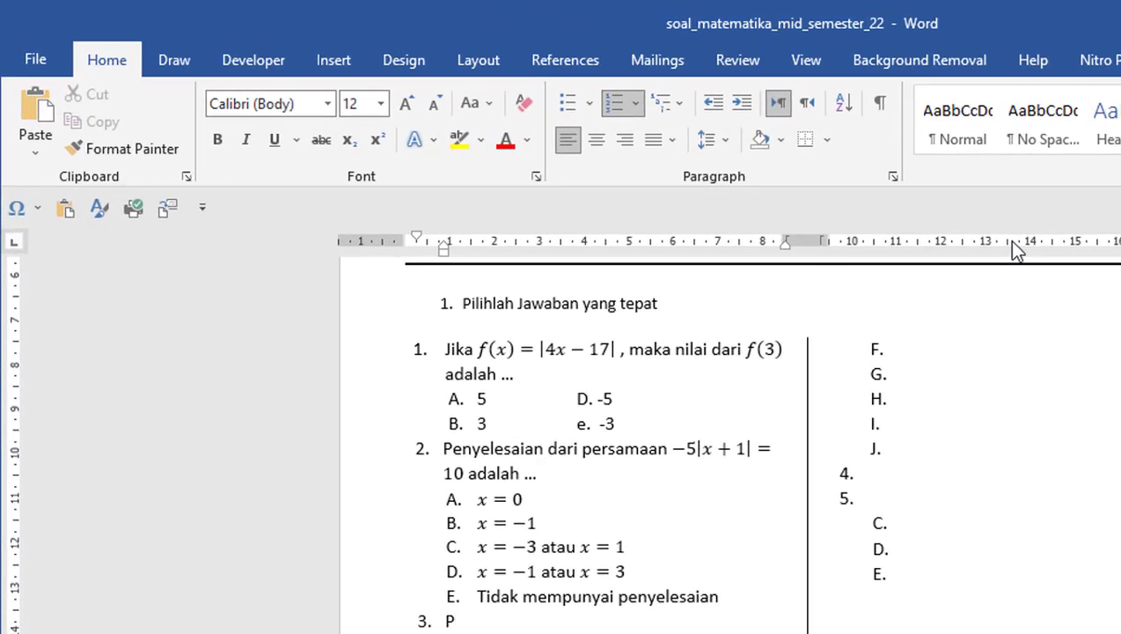
text(enyelesaian)
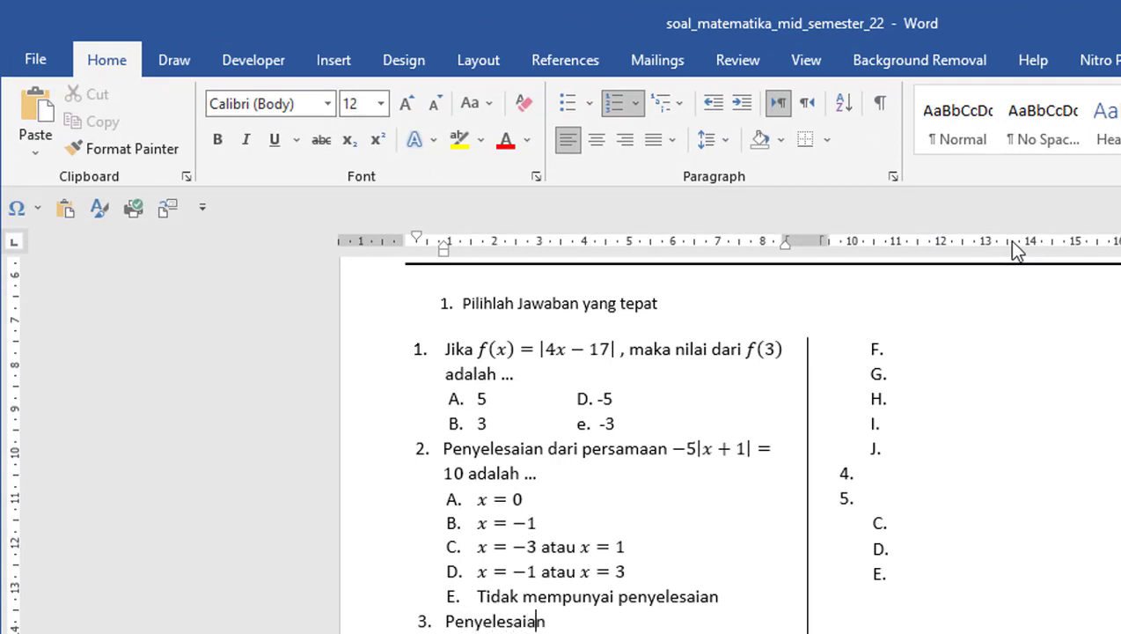
text( dari per)
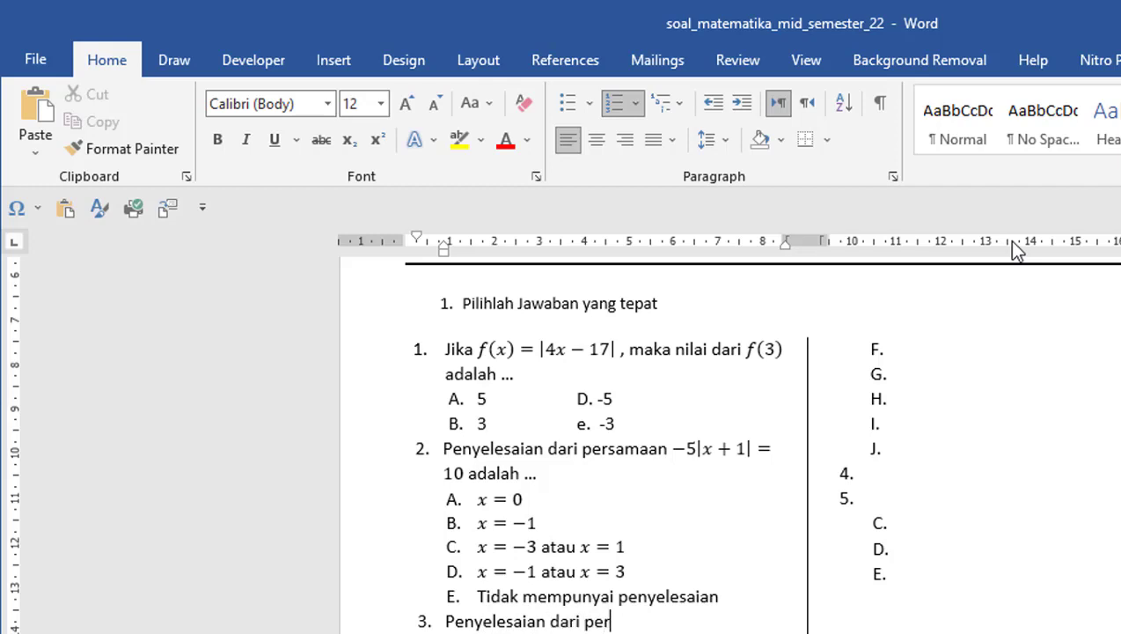
text(samaan)
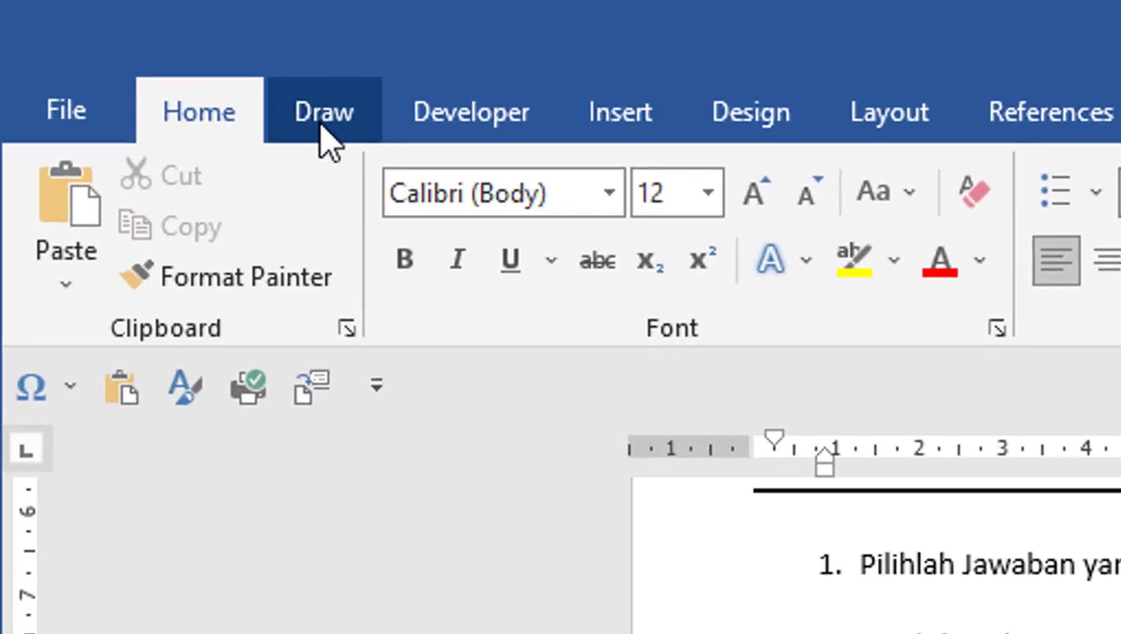
Step: Handwrite the equation |x − 2| + 10 = 12 with Ink to Math and insert it at the end of question 3's text
click(321, 127)
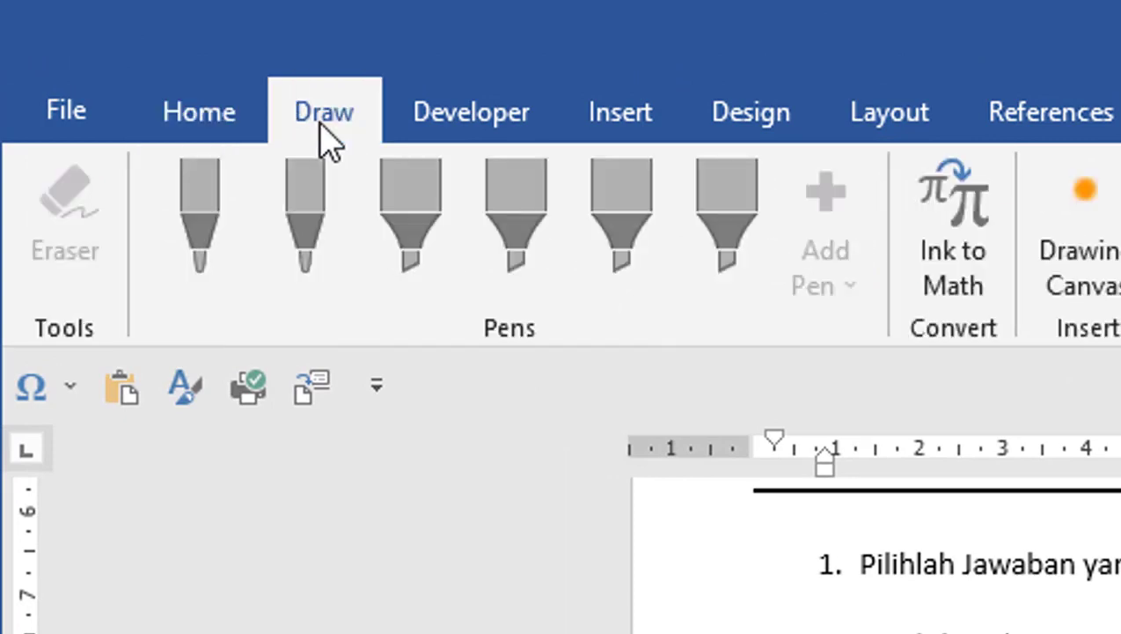
click(960, 247)
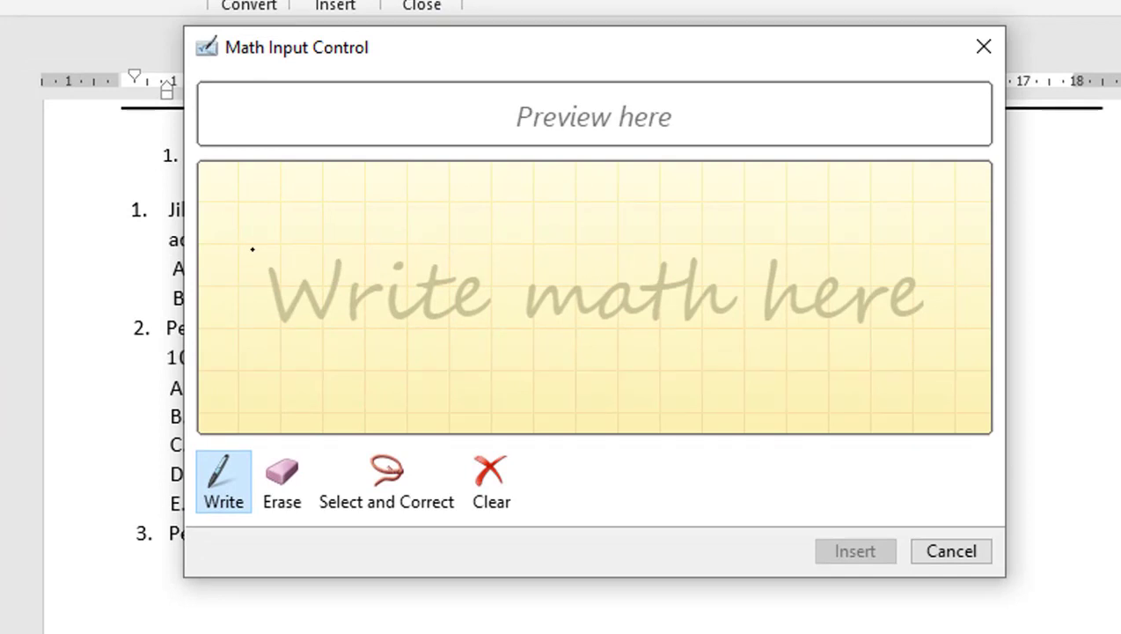
drag(238, 235, 238, 294)
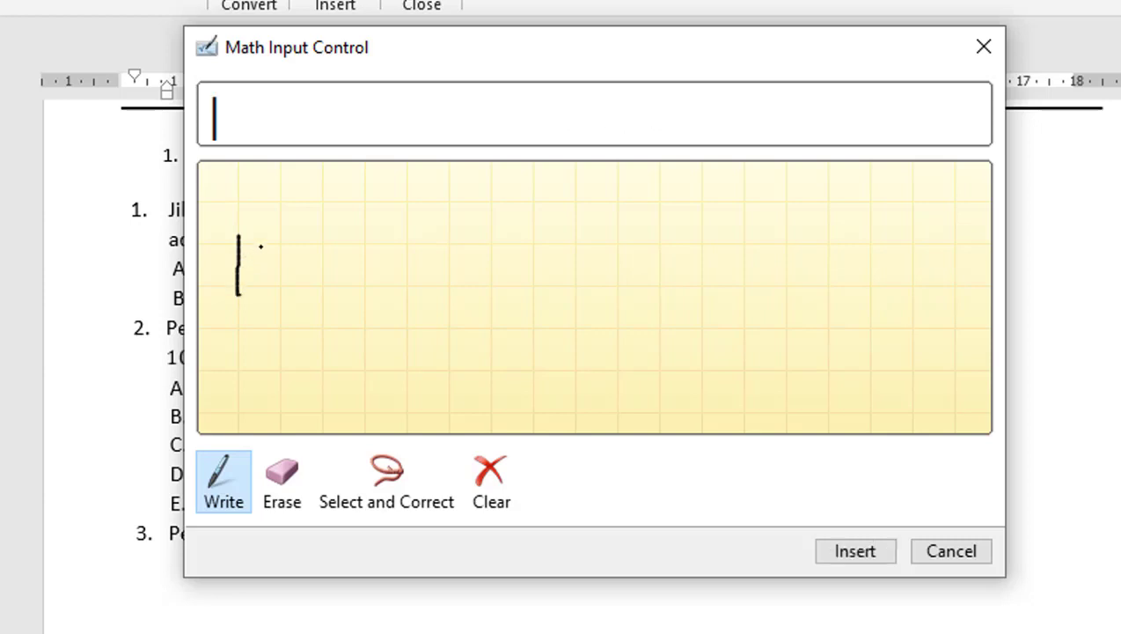
mouse_move(250, 283)
mouse_down()
mouse_move(269, 257)
mouse_move(254, 276)
mouse_up()
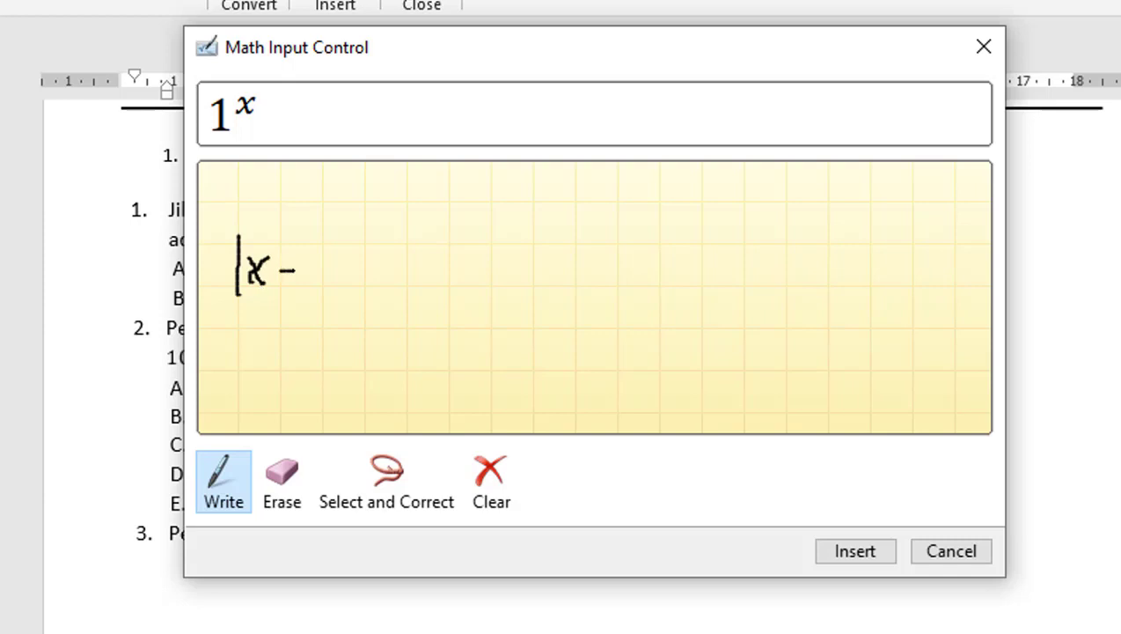
mouse_move(308, 257)
mouse_down()
mouse_move(300, 285)
mouse_move(320, 289)
mouse_up()
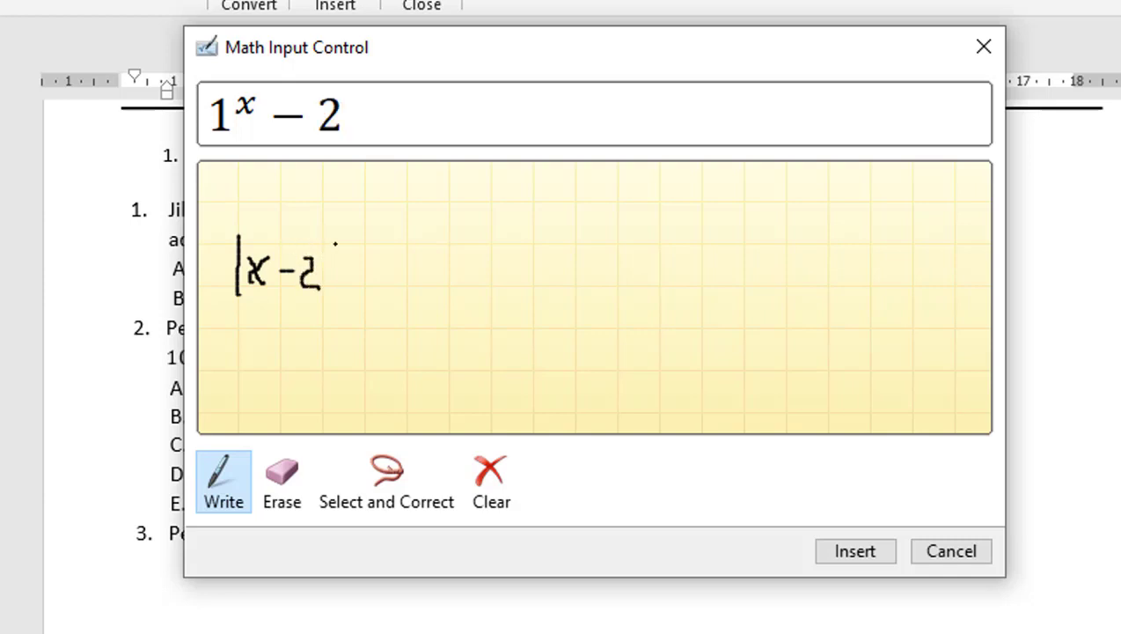
drag(333, 244, 333, 287)
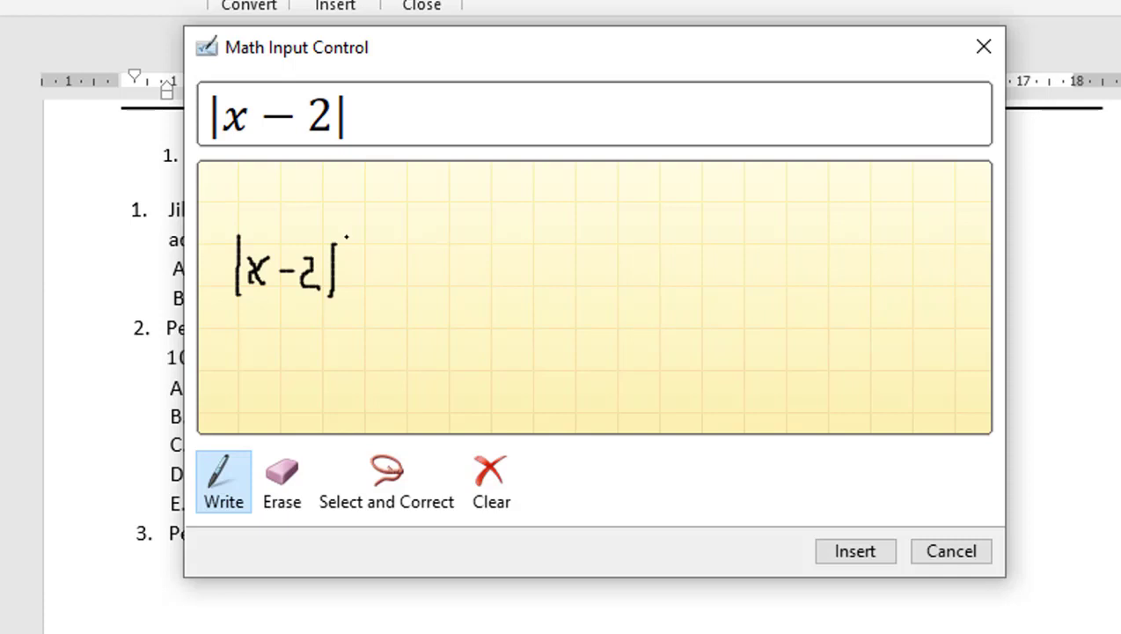
mouse_move(357, 264)
mouse_down()
mouse_move(358, 290)
mouse_move(354, 275)
mouse_move(368, 275)
mouse_up()
mouse_move(384, 260)
mouse_down()
mouse_move(381, 284)
mouse_move(405, 285)
mouse_move(415, 269)
mouse_up()
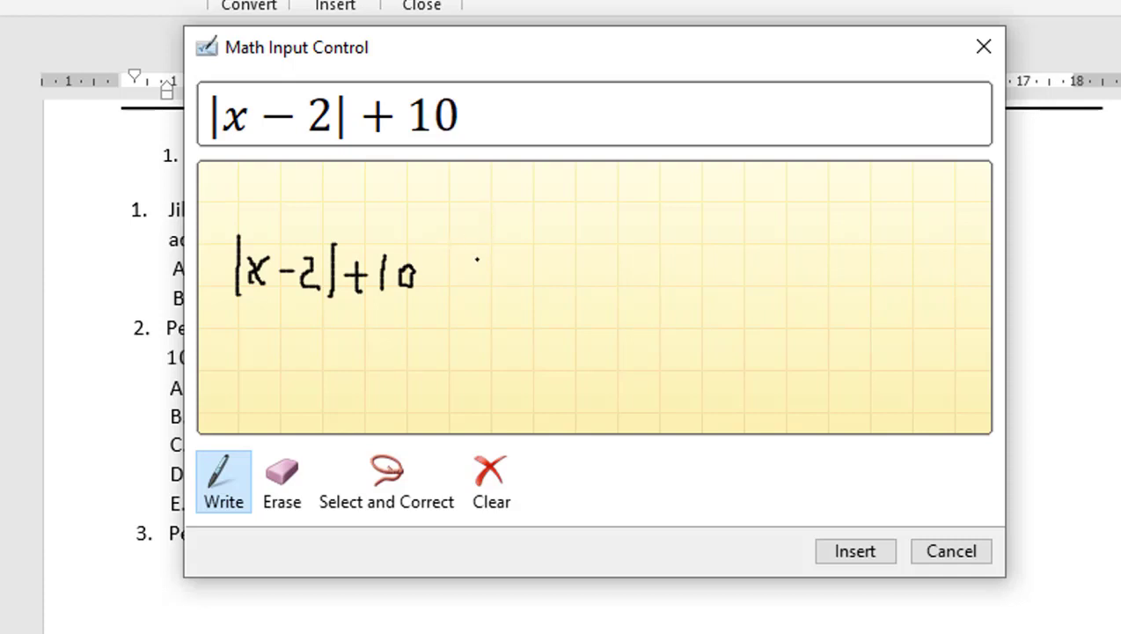
drag(431, 272, 448, 282)
mouse_move(460, 261)
mouse_down()
mouse_move(459, 288)
mouse_move(474, 284)
mouse_up()
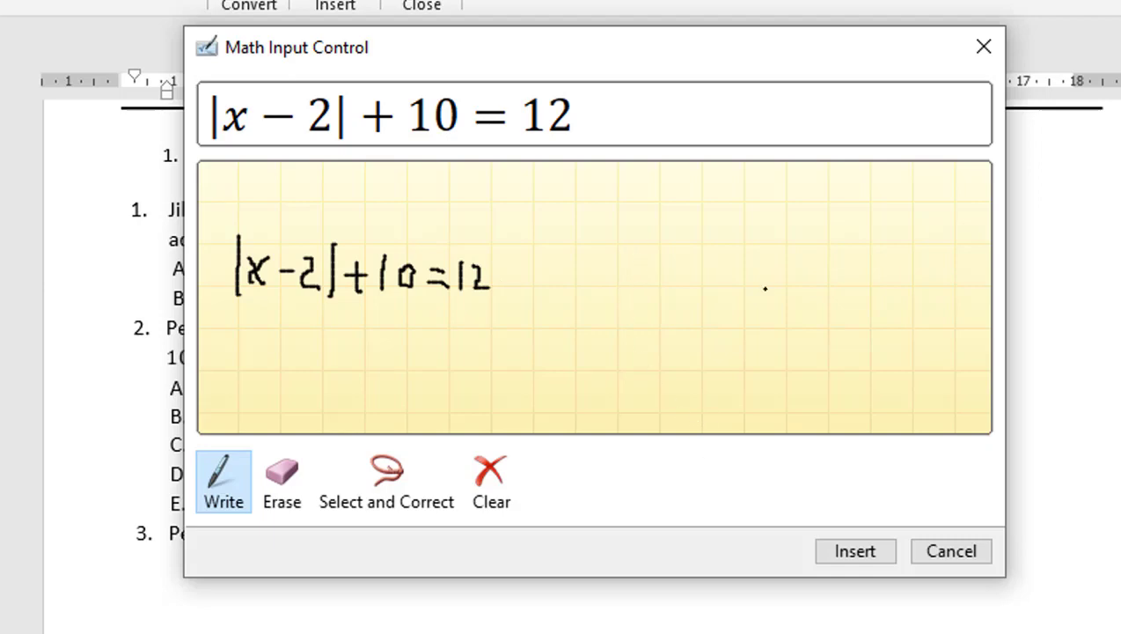
click(861, 552)
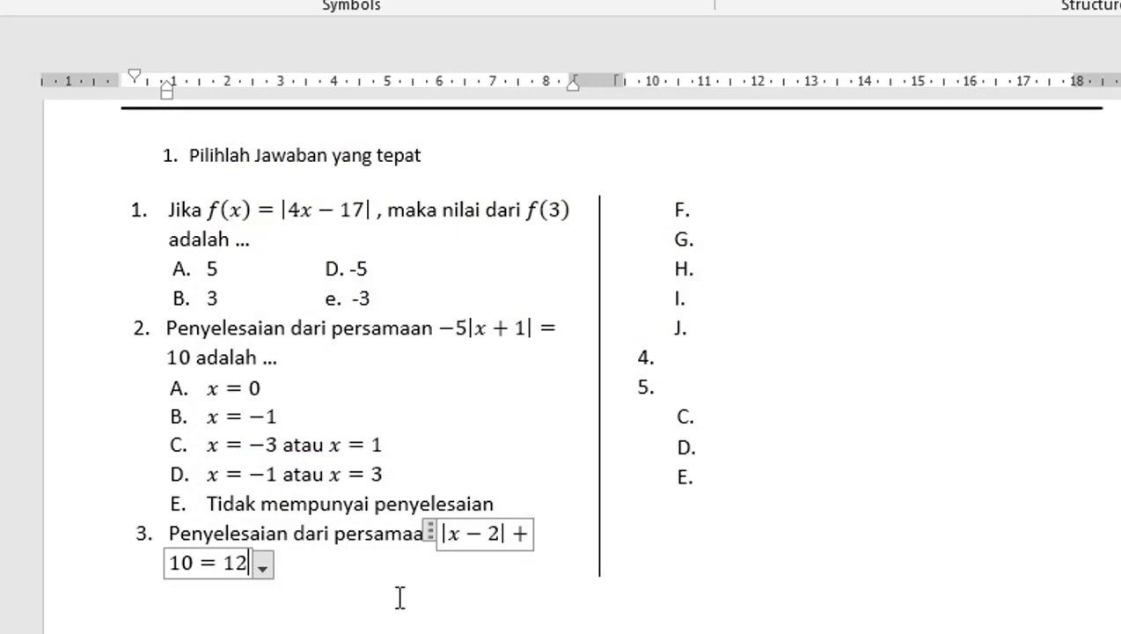
Step: Complete question 3 with "adalah ..." after the equation and start a new paragraph
click(282, 564)
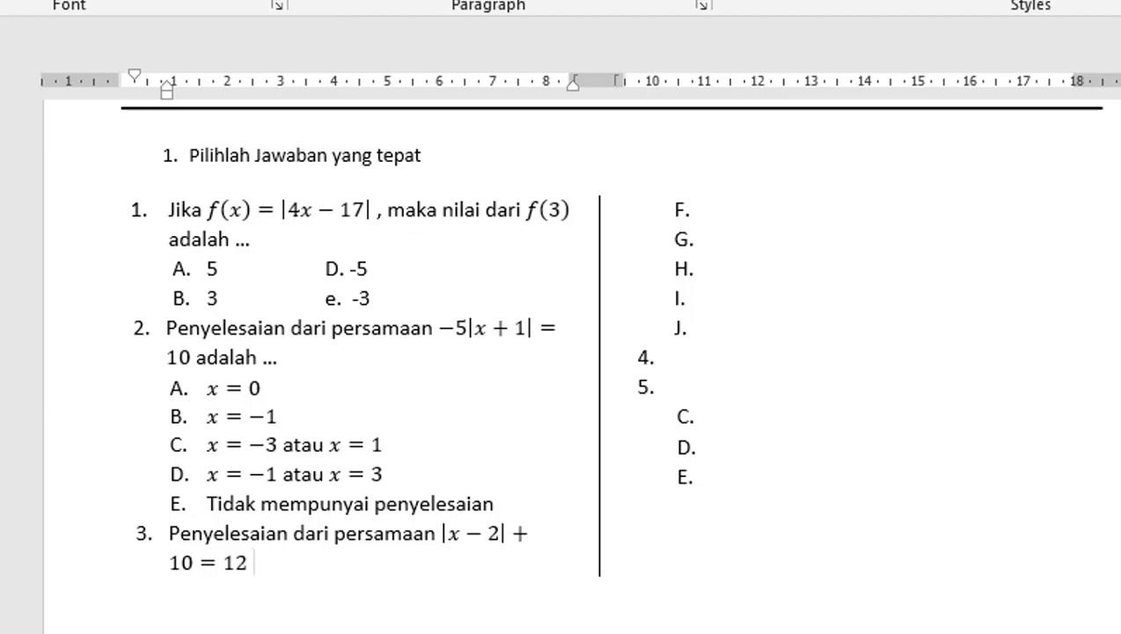
text(adalah)
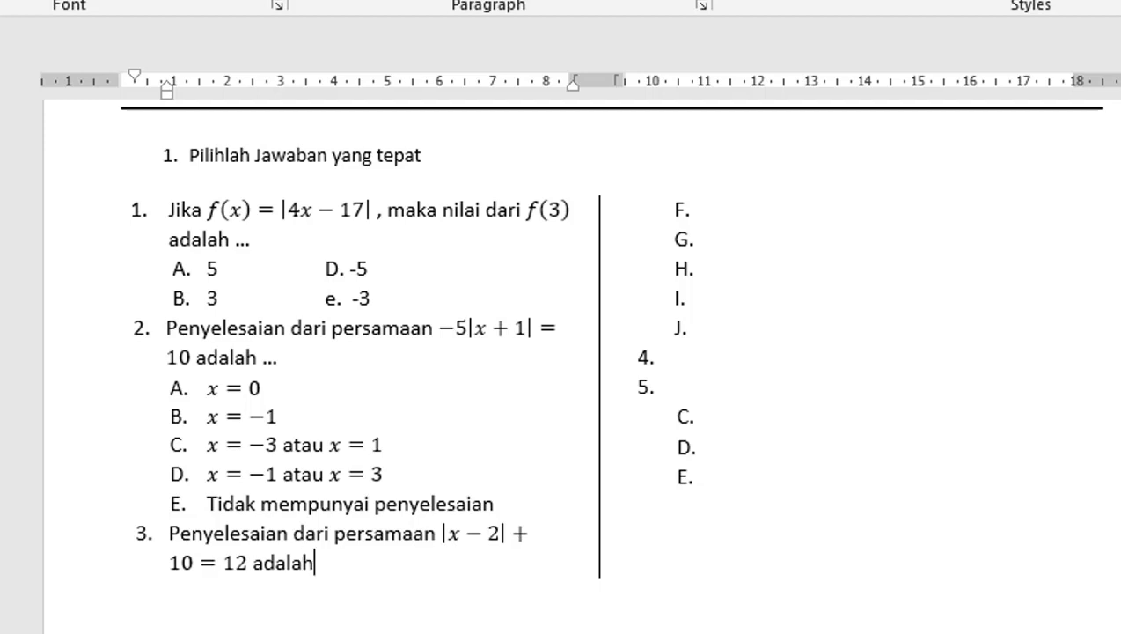
text( ...)
key(Return)
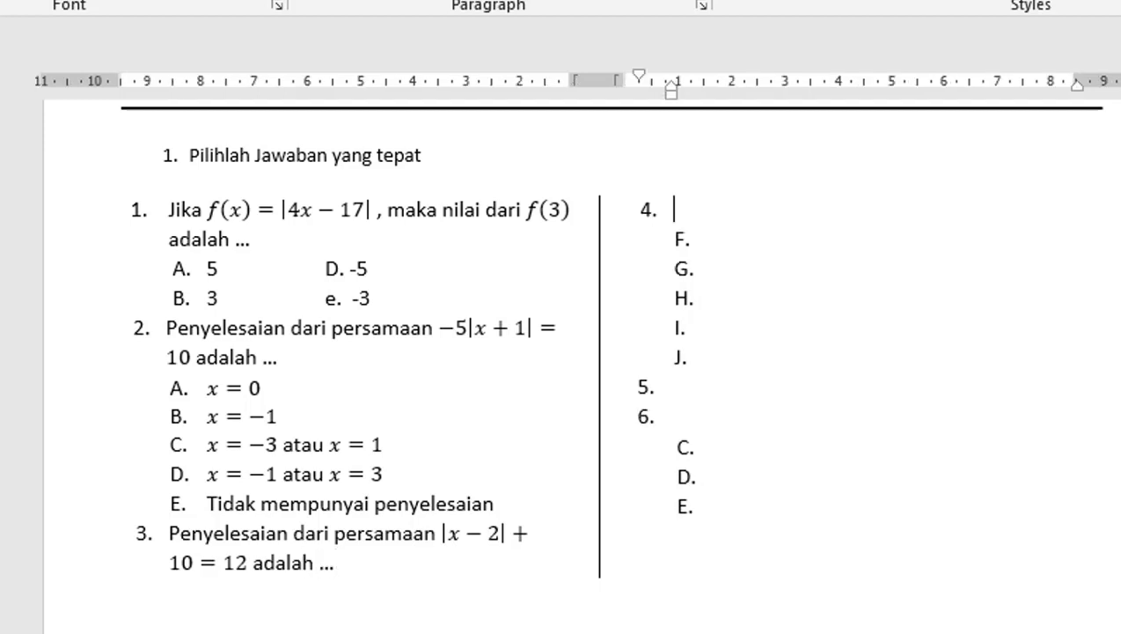
Step: Add an empty line directly below question 3 in the same column and remove its list numbering and indent
click(648, 210)
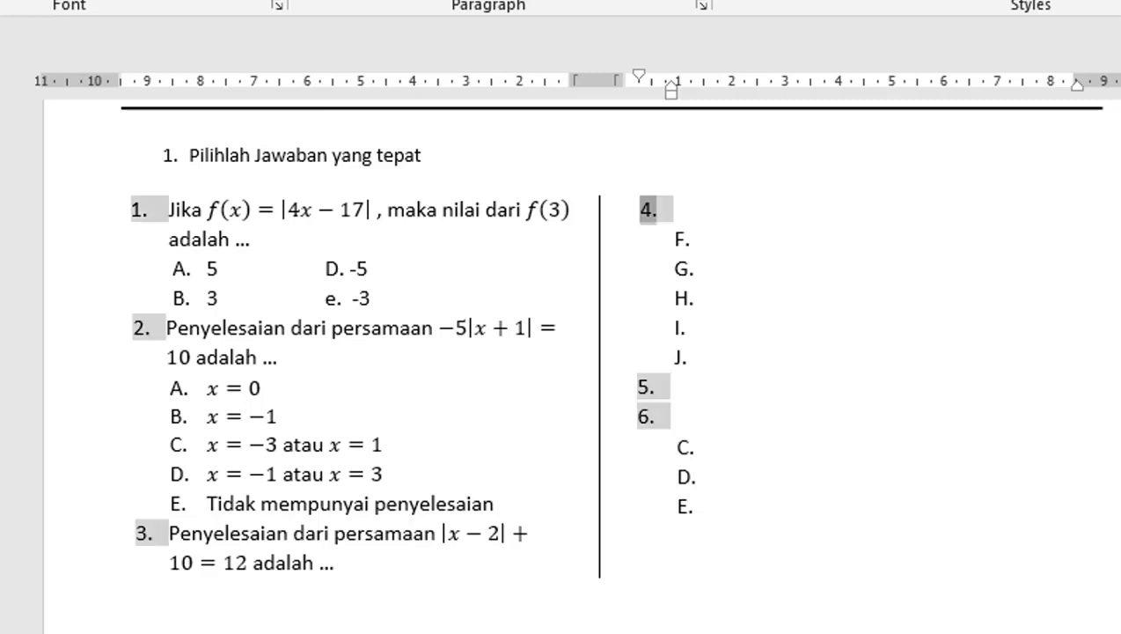
click(340, 560)
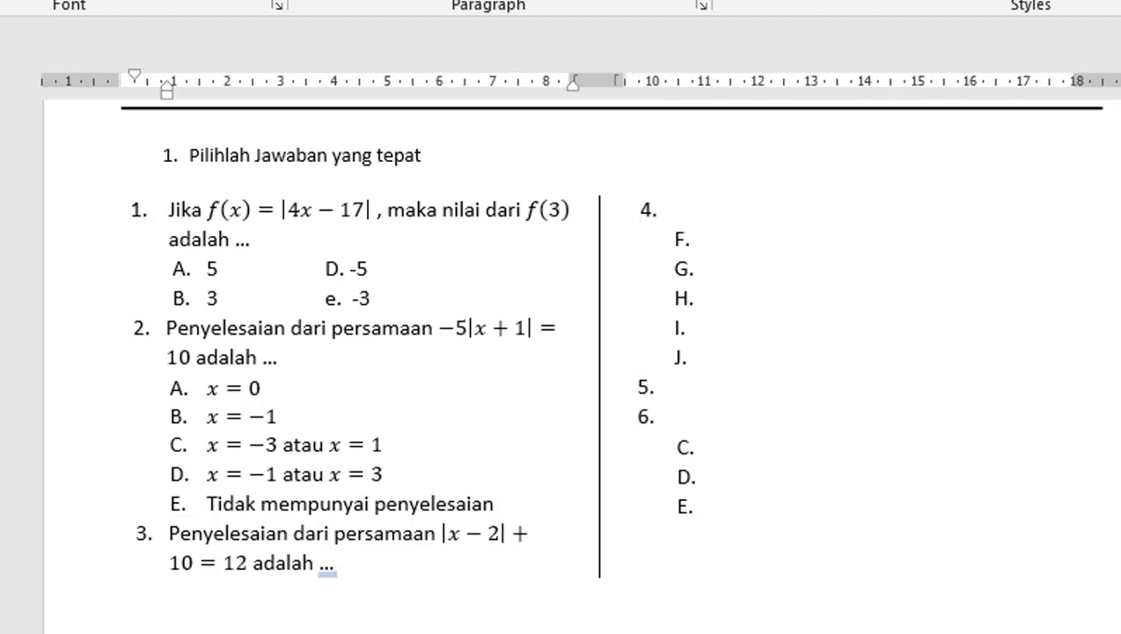
key(ctrl+y)
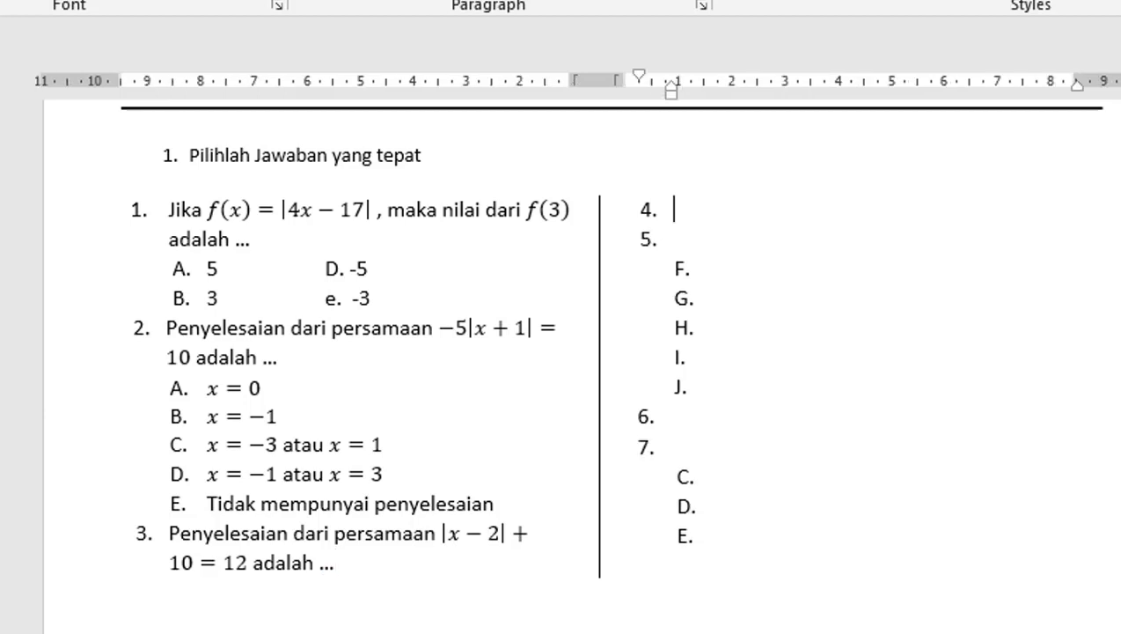
click(333, 561)
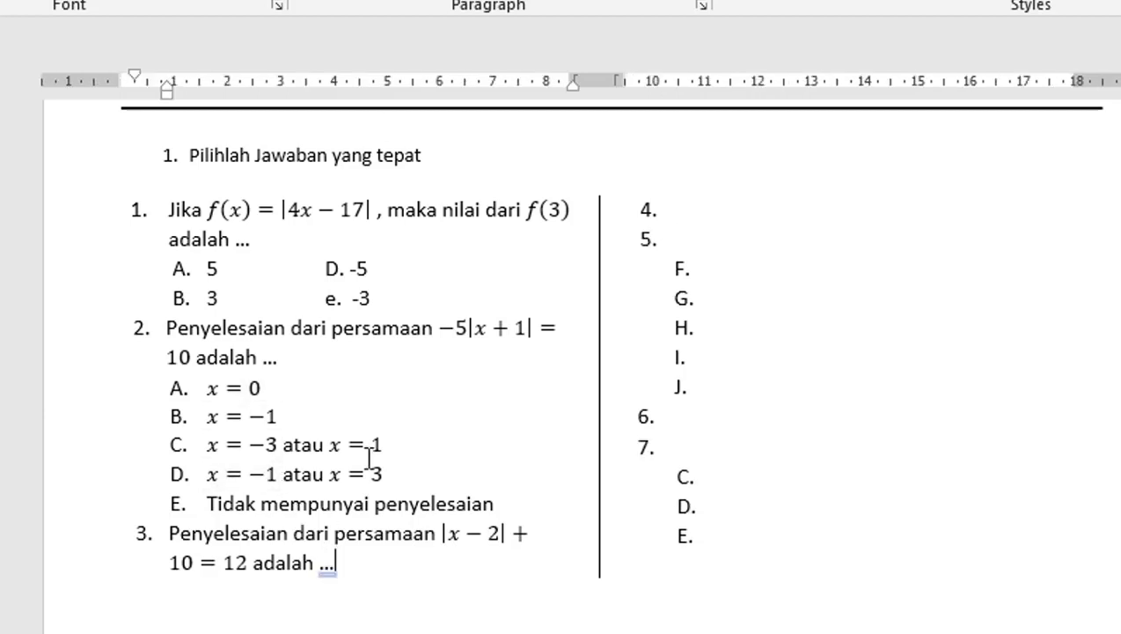
key(Return)
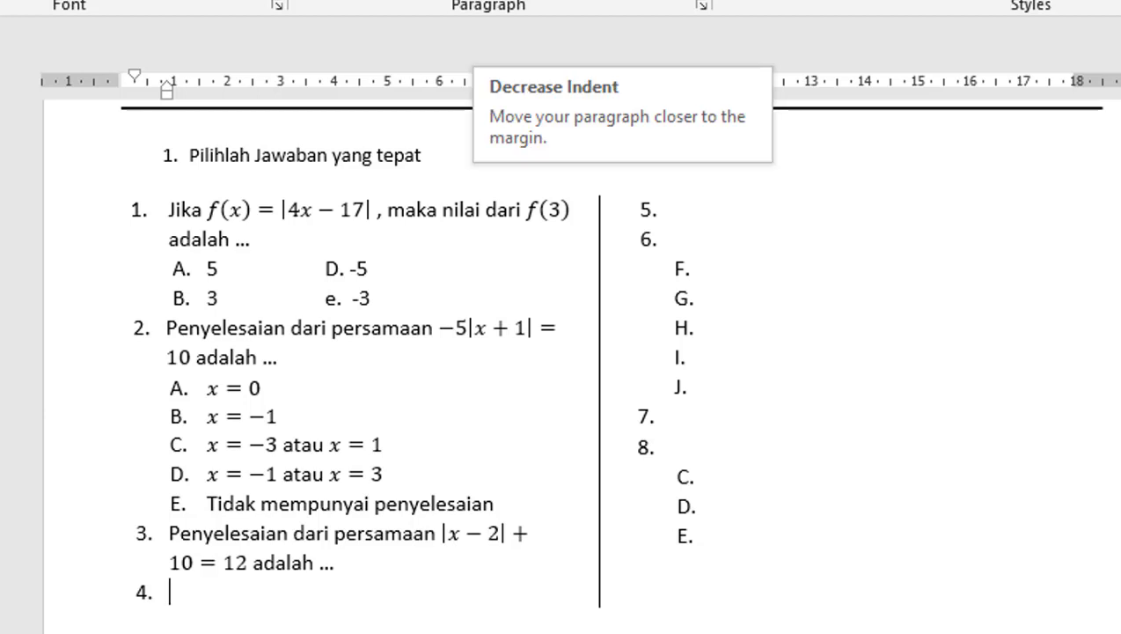
click(519, 1)
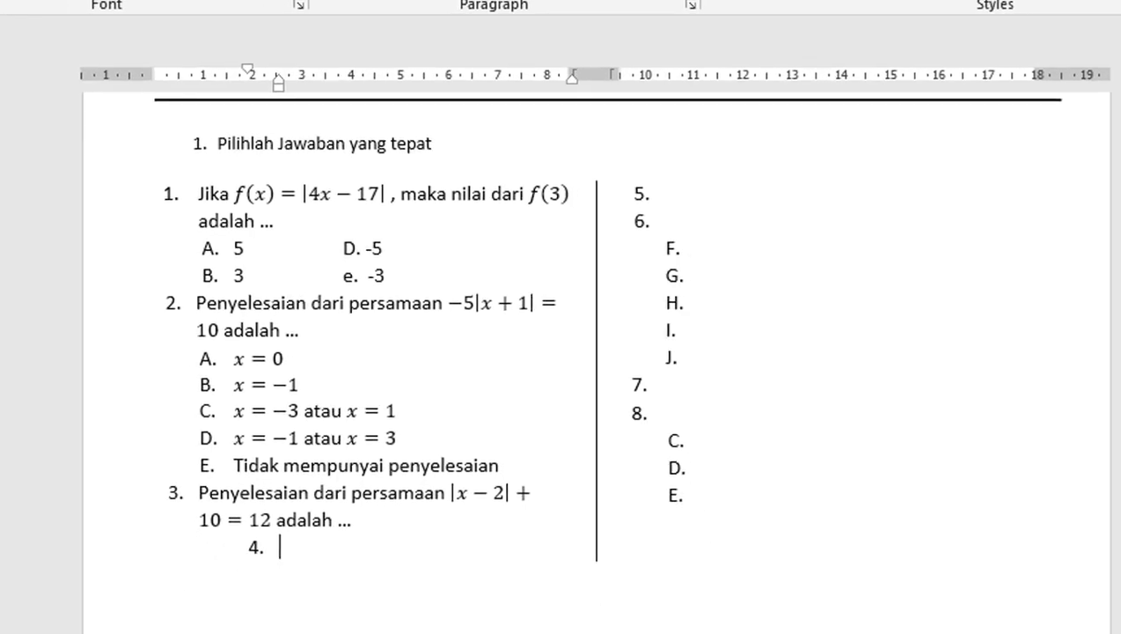
key(BackSpace)
key(BackSpace)
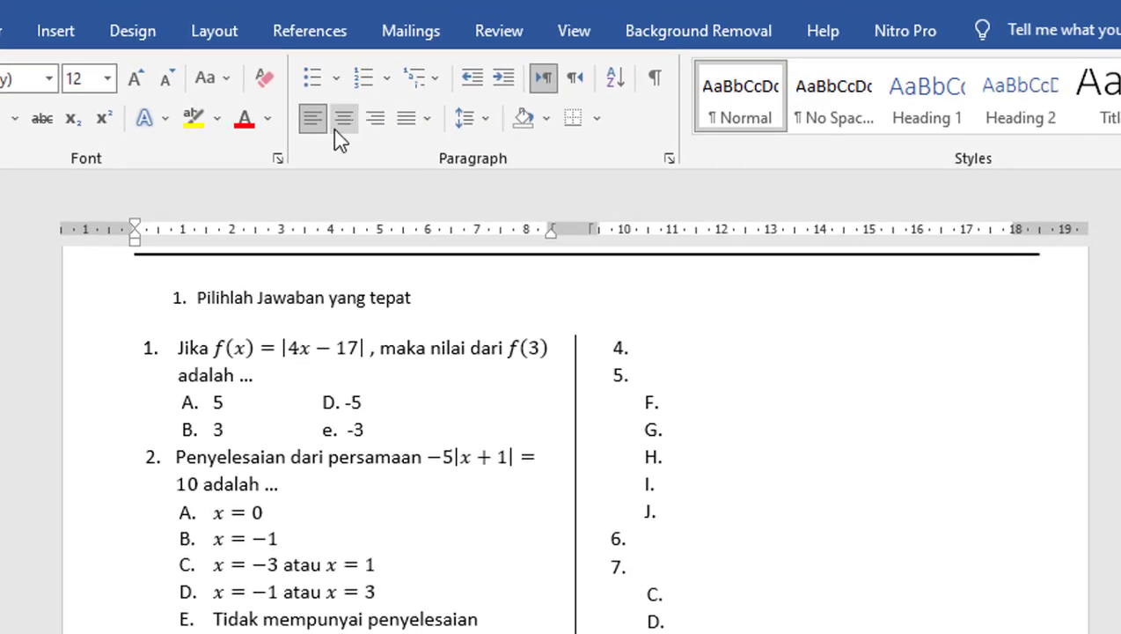
Step: Format the empty line below question 3 as an A. lettered list item and align its indent with question 2's answer options
click(389, 83)
click(483, 175)
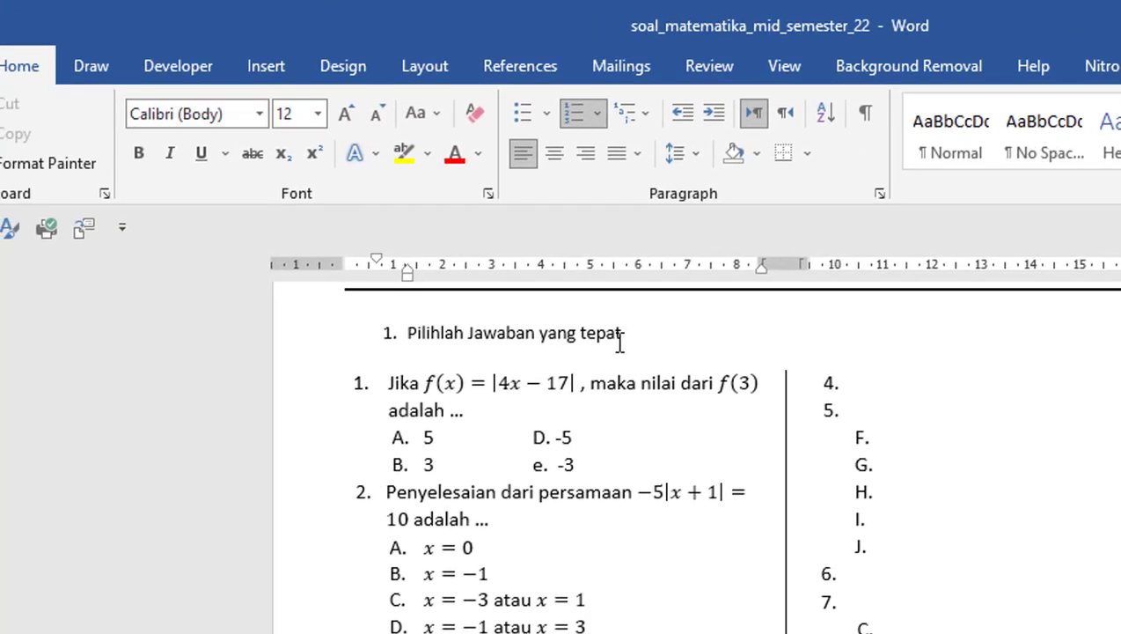
click(306, 139)
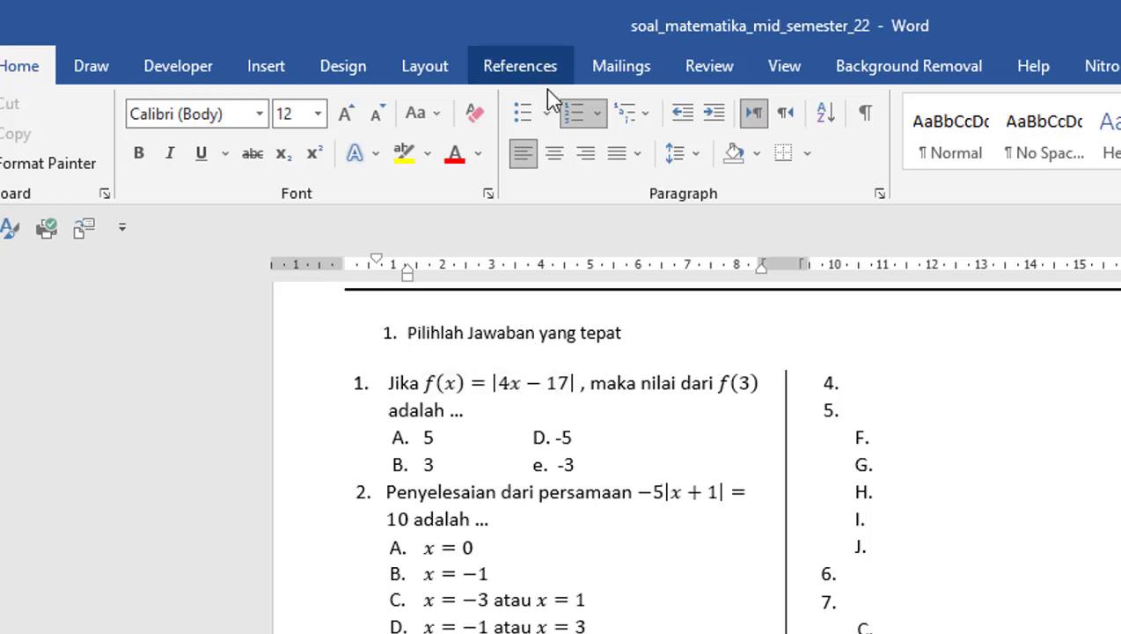
mouse_move(378, 262)
mouse_down()
mouse_move(423, 275)
mouse_move(408, 263)
mouse_move(395, 295)
mouse_up()
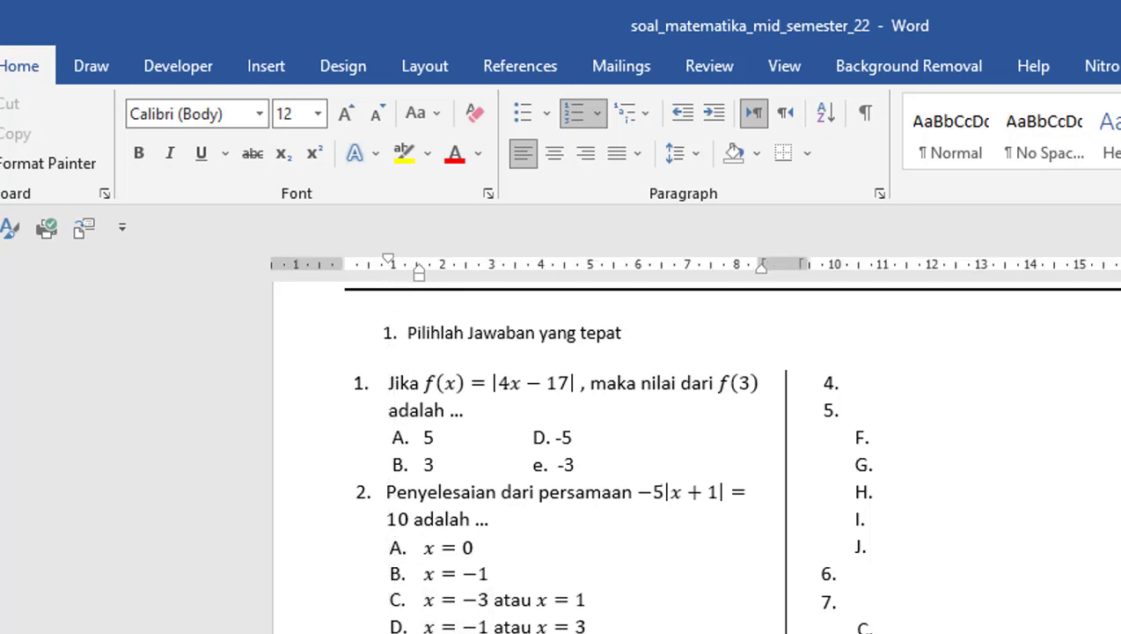
Step: Insert the handwritten equation x = 0 as option A of question 3 using Ink to Math, followed by the word "atau"
click(88, 68)
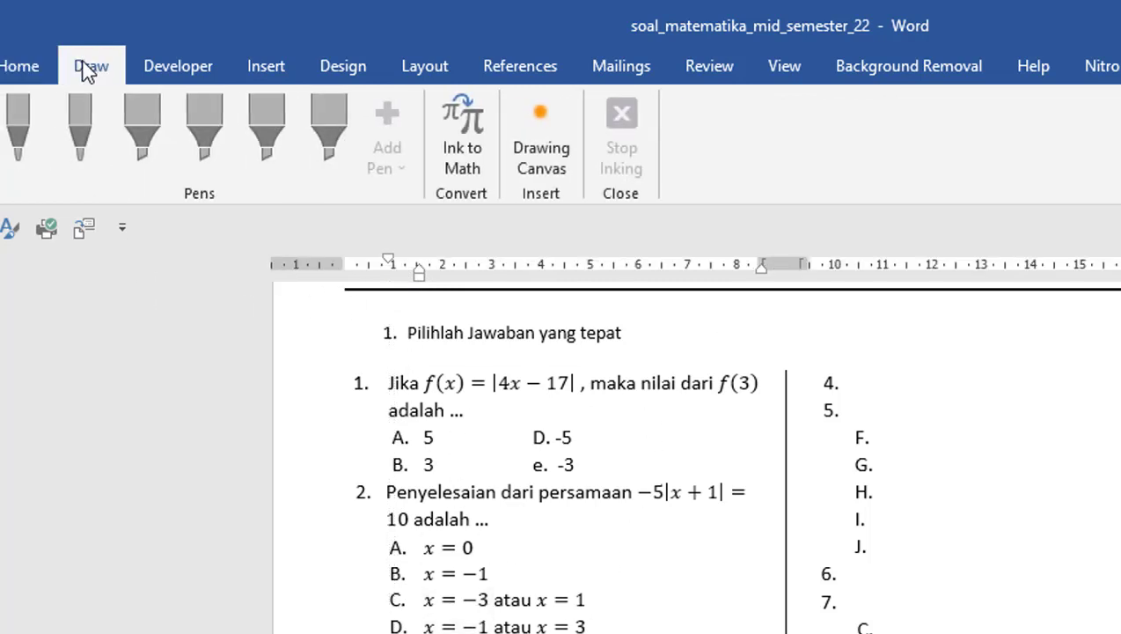
click(461, 127)
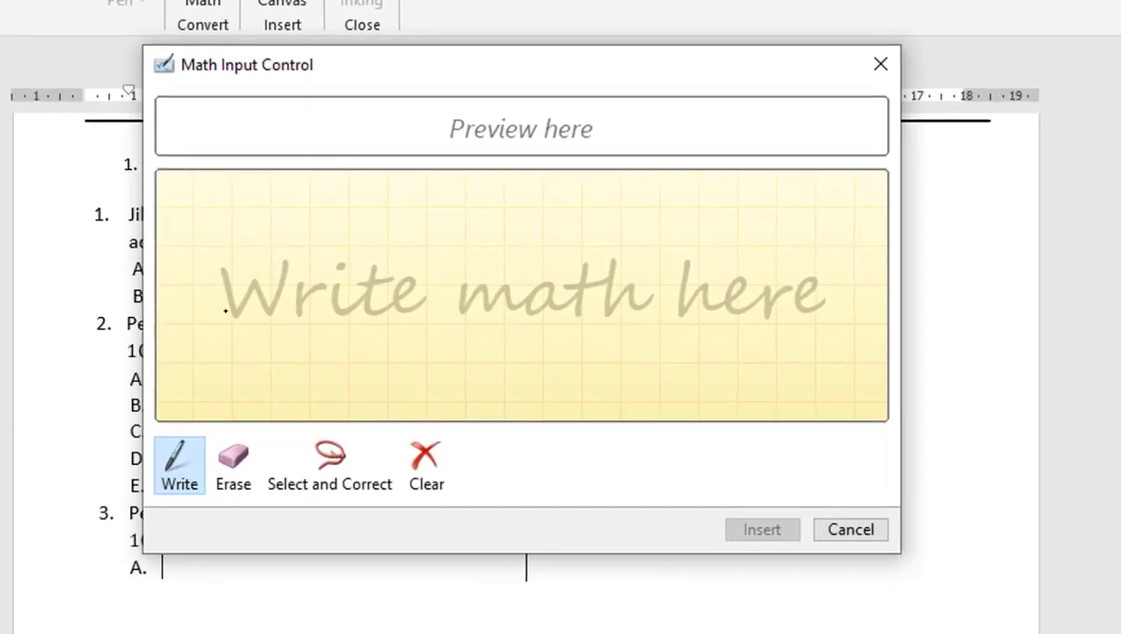
drag(270, 343, 283, 322)
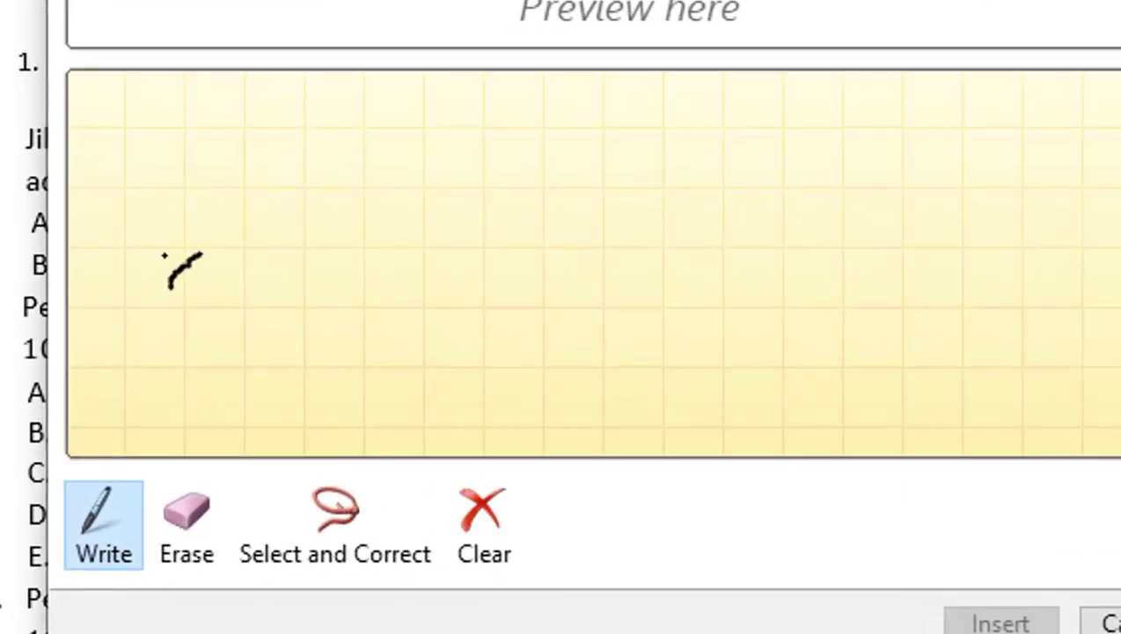
mouse_move(163, 254)
mouse_down()
mouse_move(199, 285)
mouse_move(266, 269)
mouse_move(246, 285)
mouse_move(273, 294)
mouse_up()
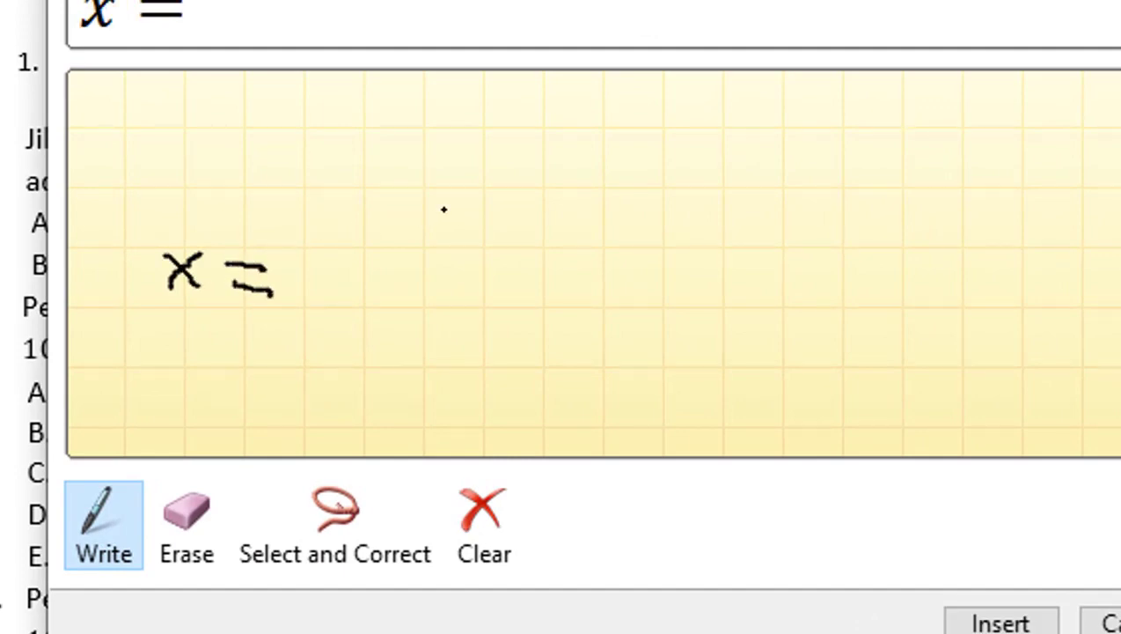
drag(297, 266, 298, 274)
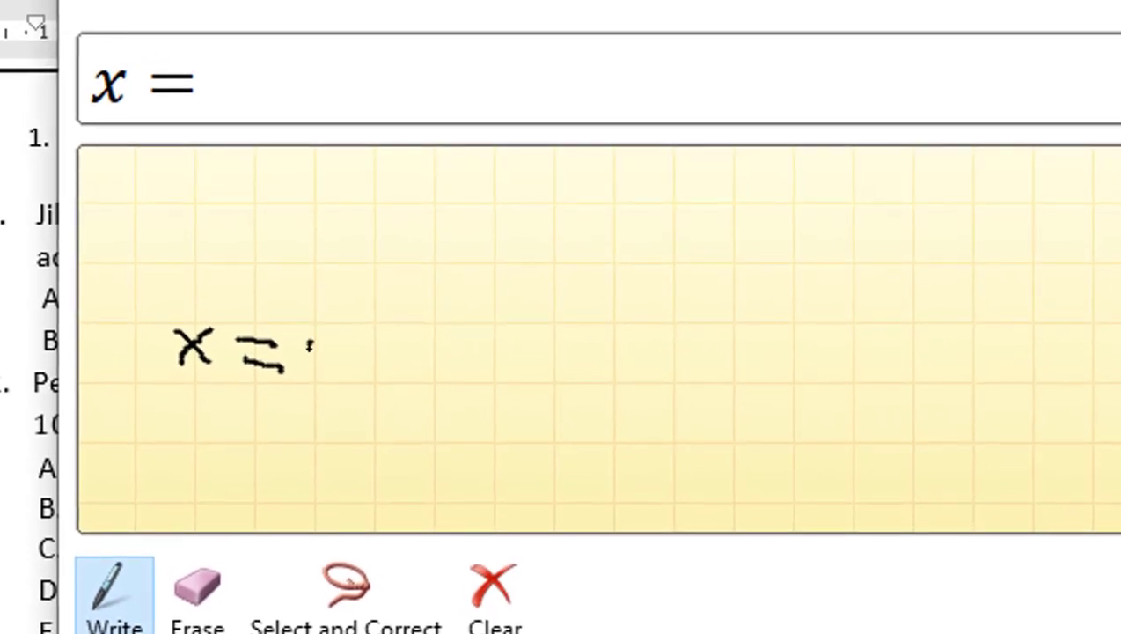
mouse_move(309, 348)
mouse_down()
mouse_move(318, 376)
mouse_move(336, 349)
mouse_move(313, 340)
mouse_up()
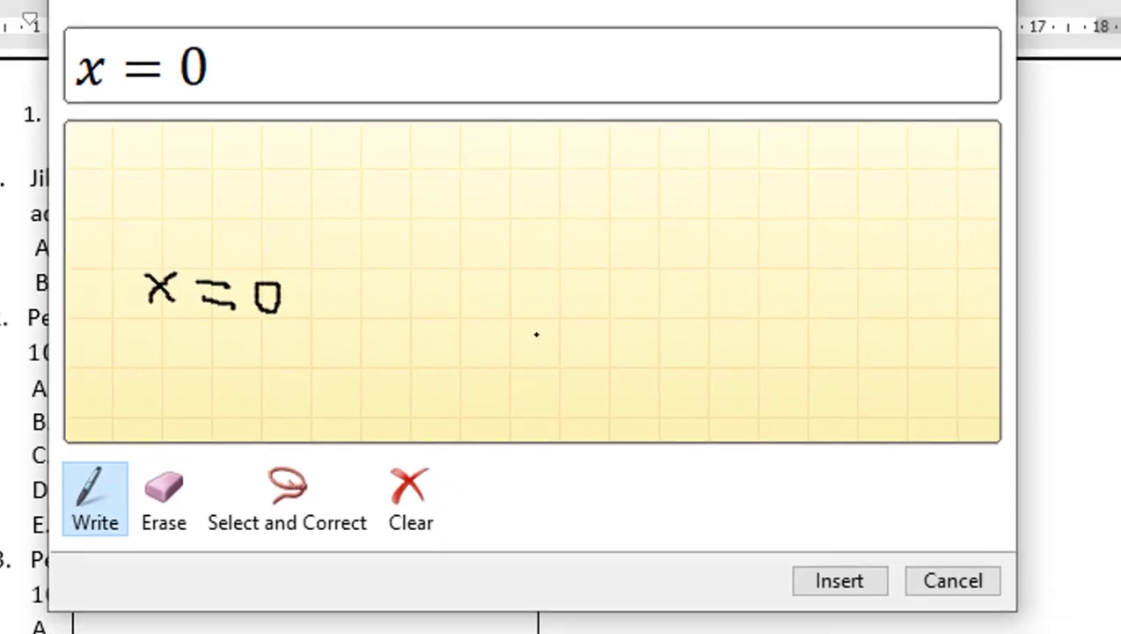
click(823, 577)
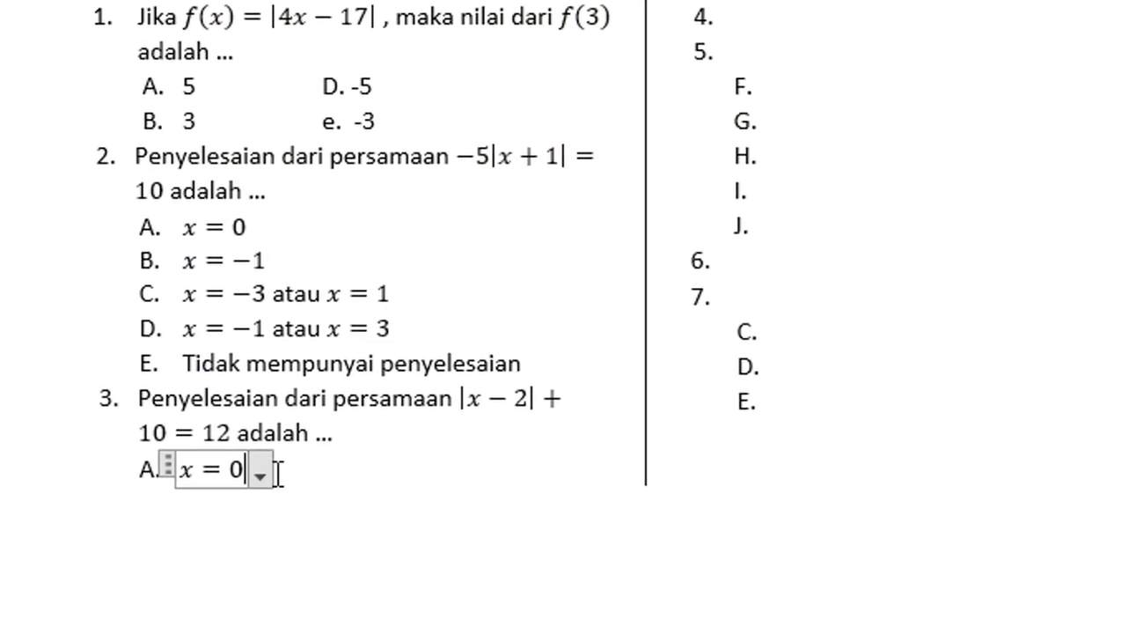
click(296, 465)
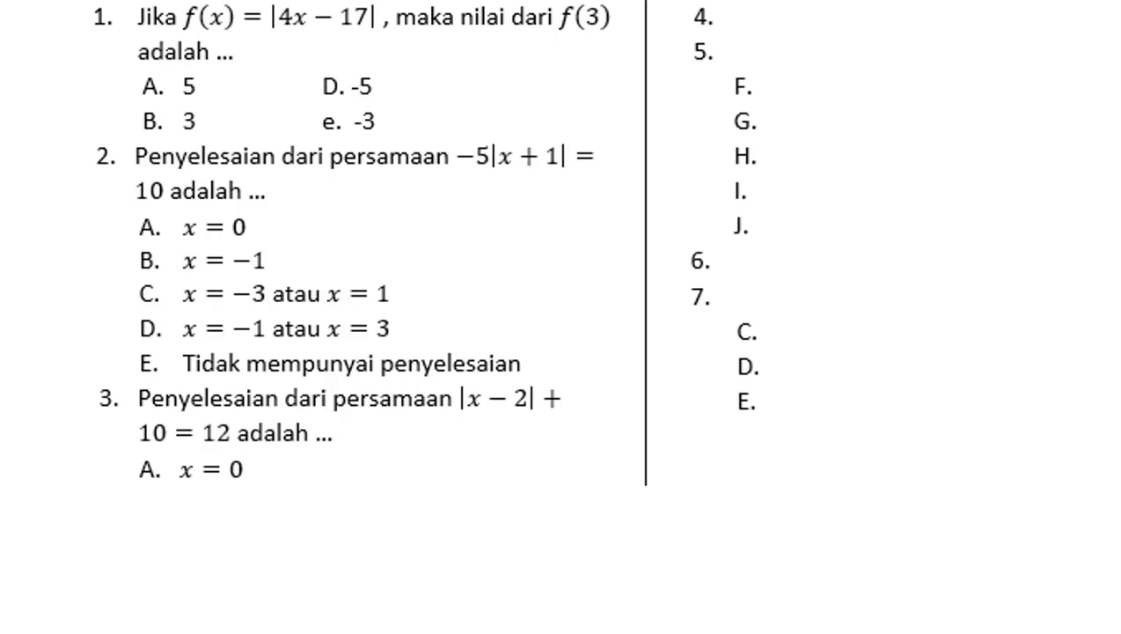
text(atau)
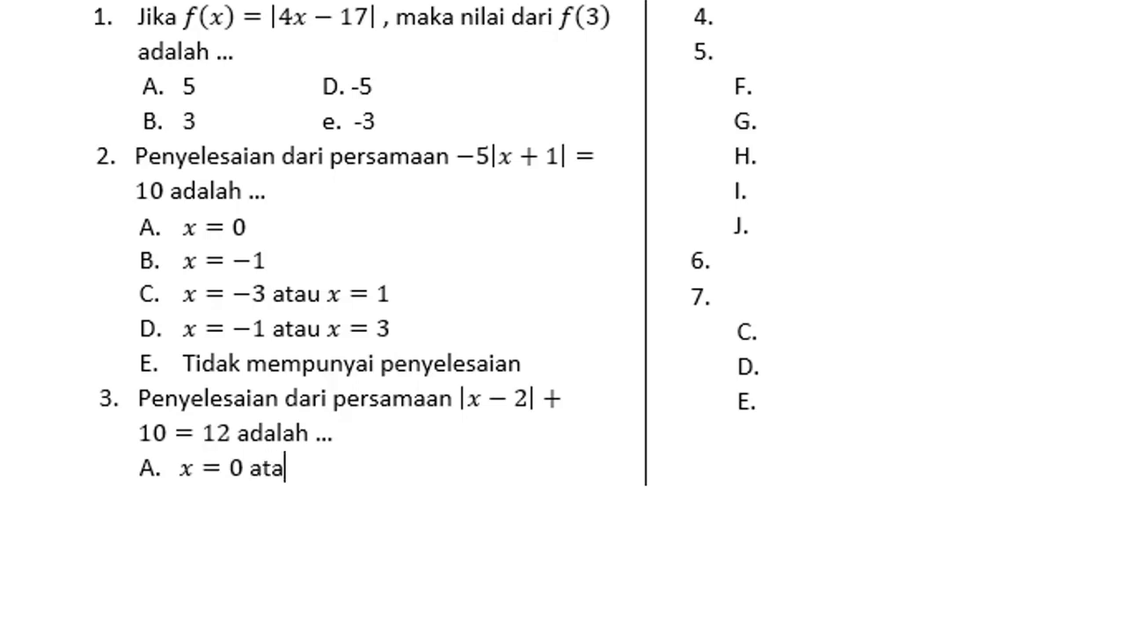